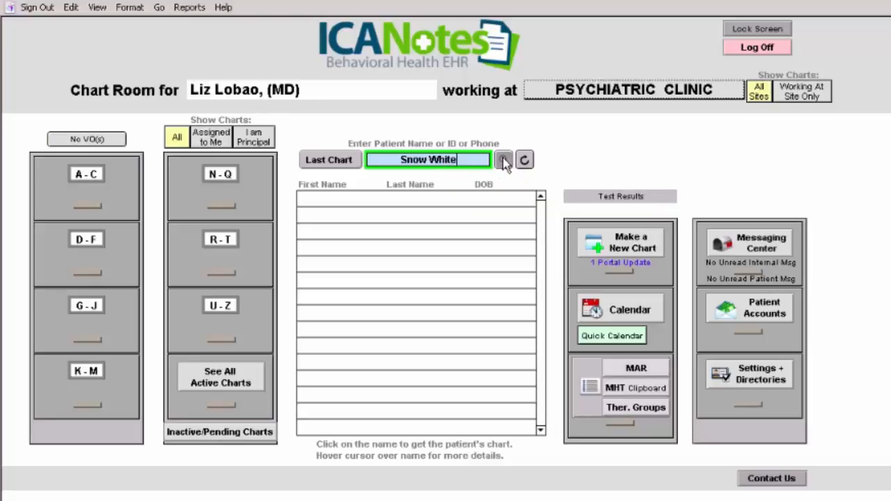
Step: Find the patient's chart, start a Complete Assessment, and clear the prefilled text in the History of Present Illness
left_click(502, 159)
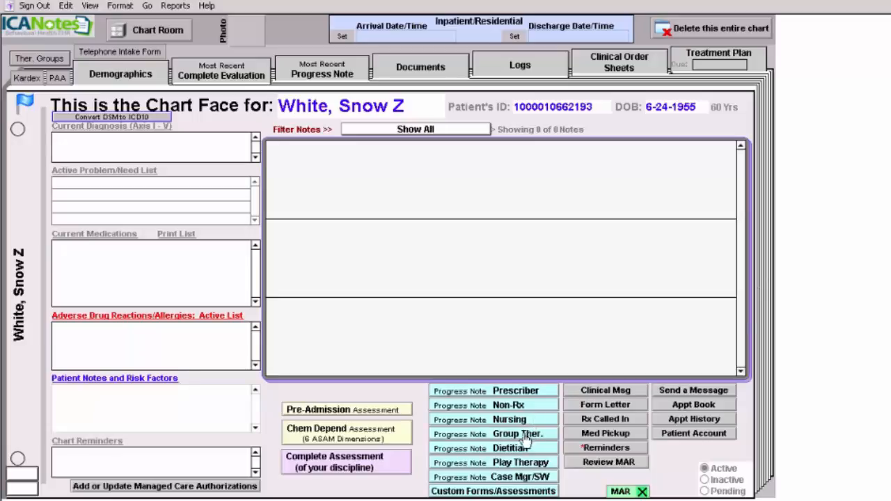
left_click(477, 322)
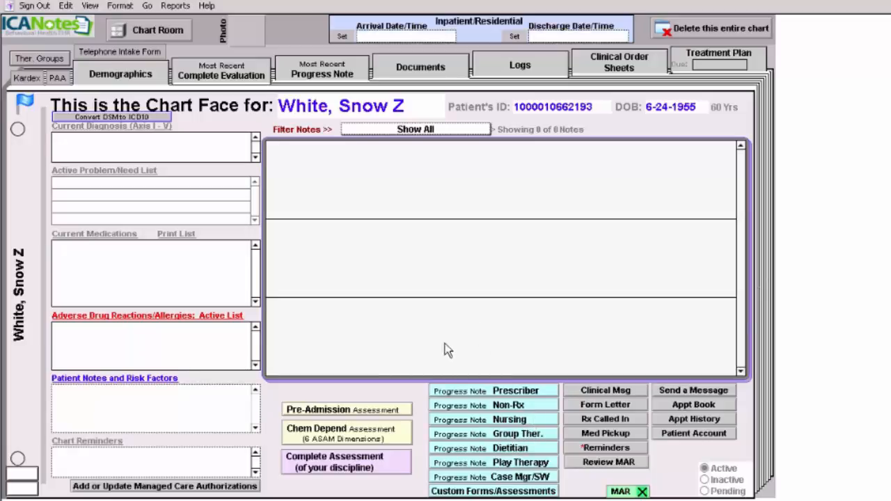
left_click(353, 465)
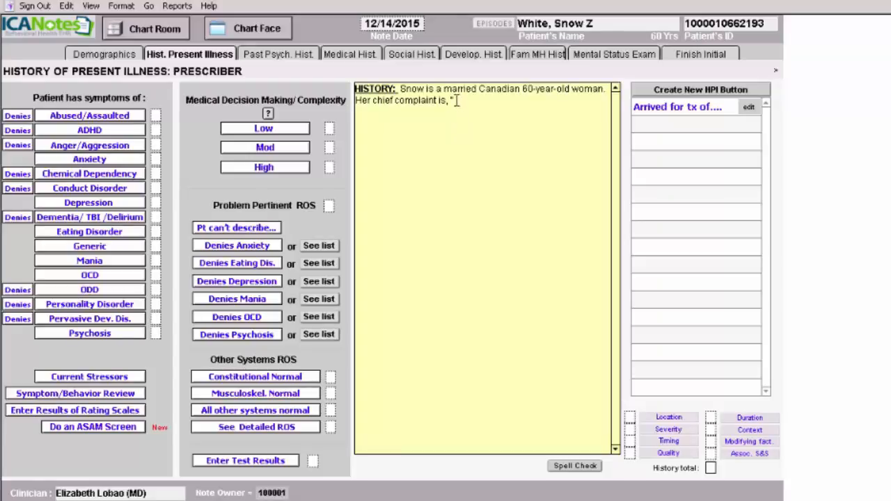
left_click_drag(457, 100, 345, 86)
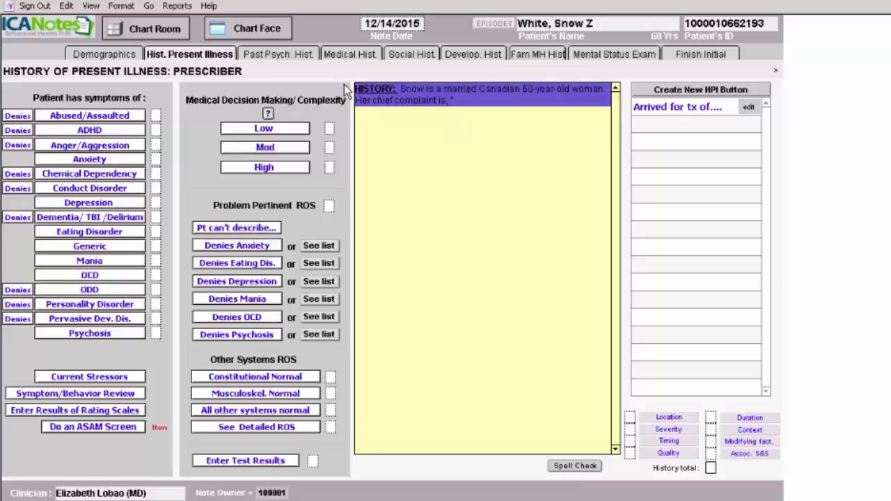
key("BackSpace")
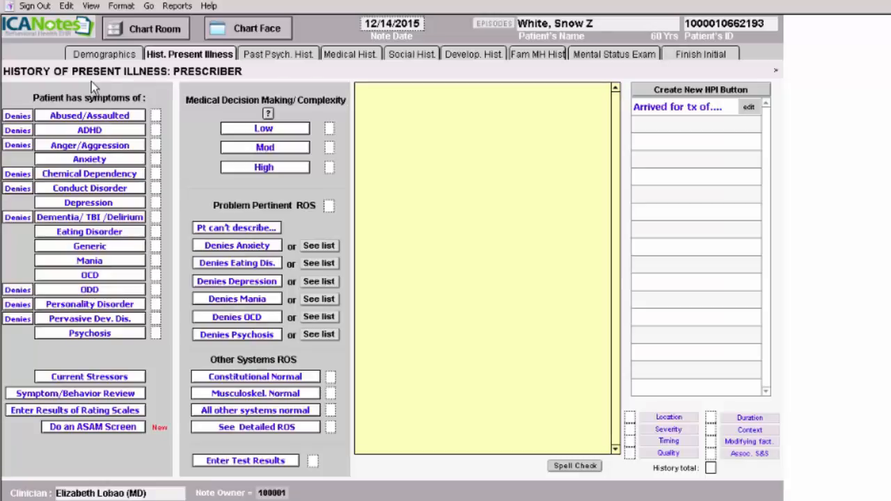
Step: In the Depression symptom section, record the information sources as the patient by name and a professional source, "PCP"
left_click(90, 204)
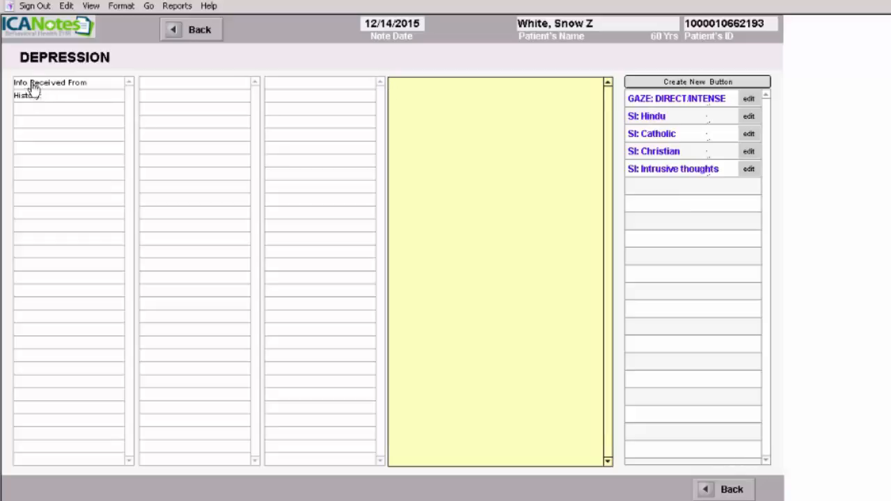
left_click(55, 84)
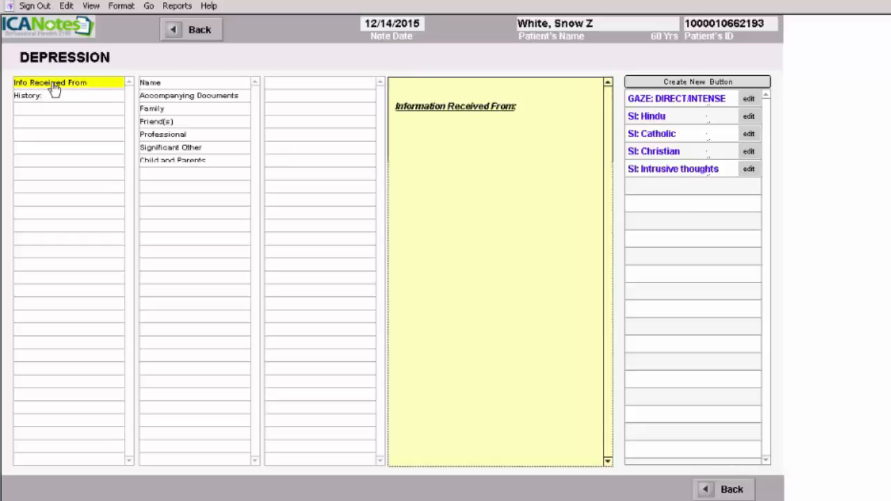
left_click(160, 84)
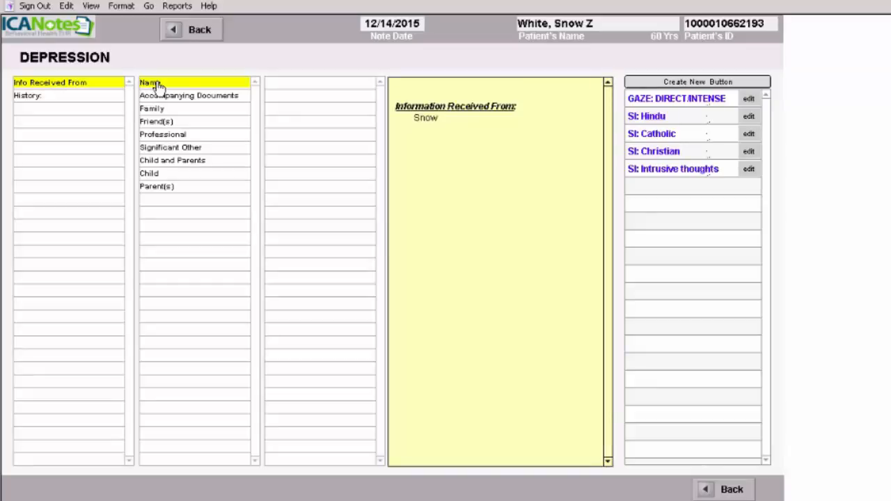
left_click(160, 137)
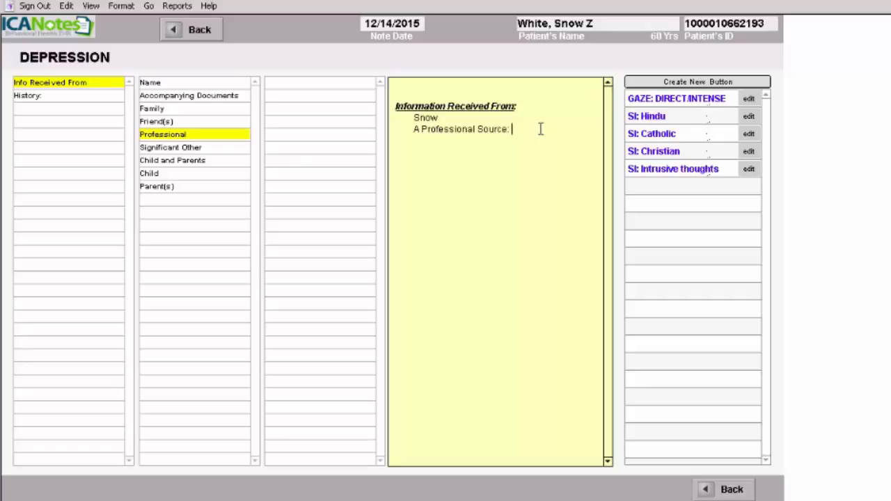
type("PCP")
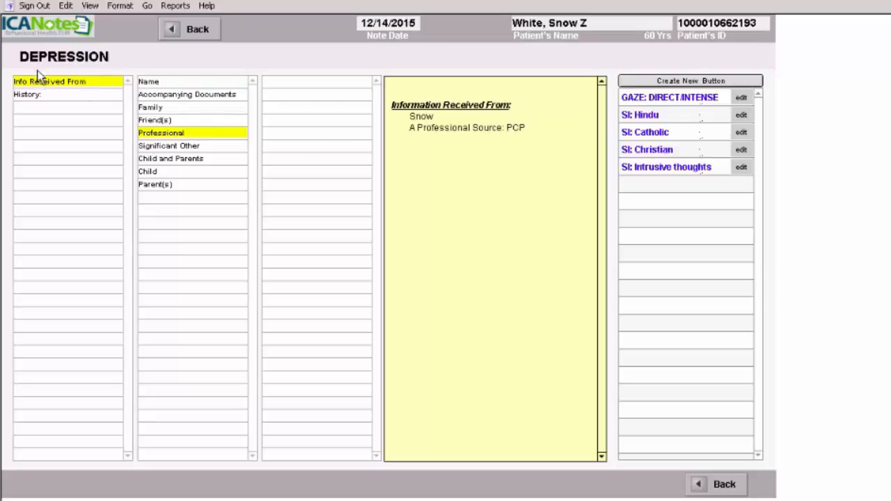
Step: Begin the depression history with the death of an important person as the described precipitant, adding the detail "Twin sister committed suicide."
left_click(36, 96)
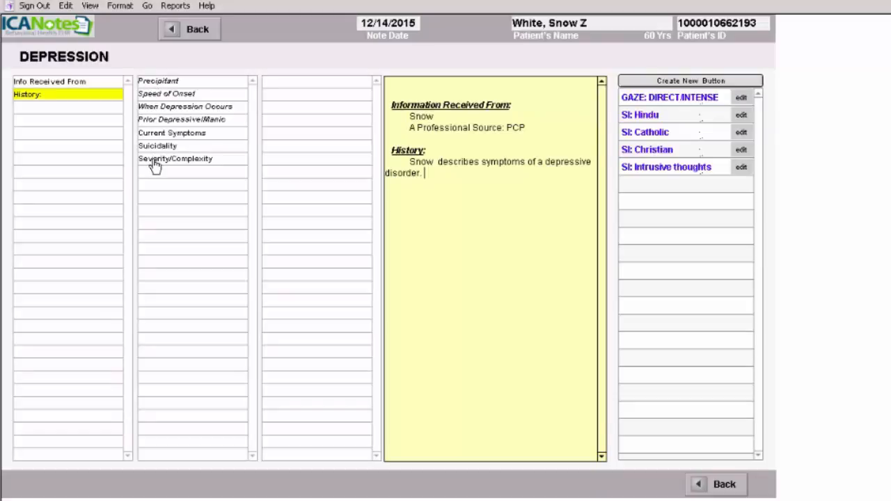
left_click(170, 86)
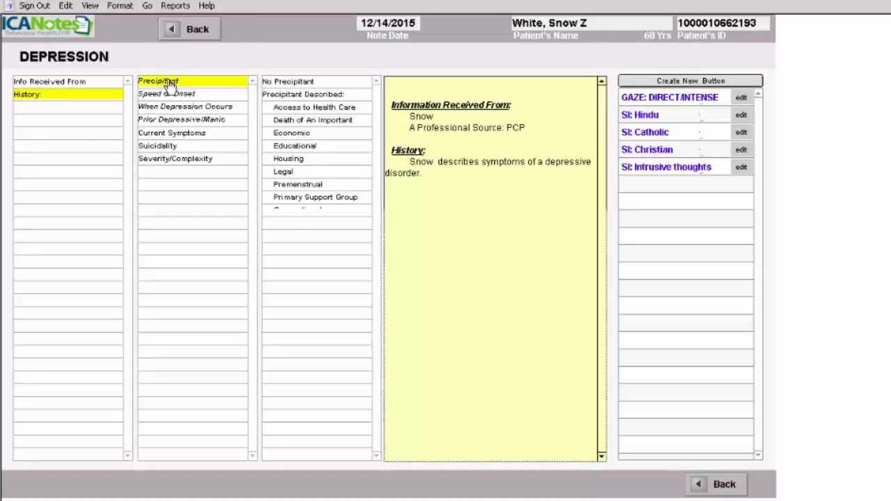
left_click(303, 95)
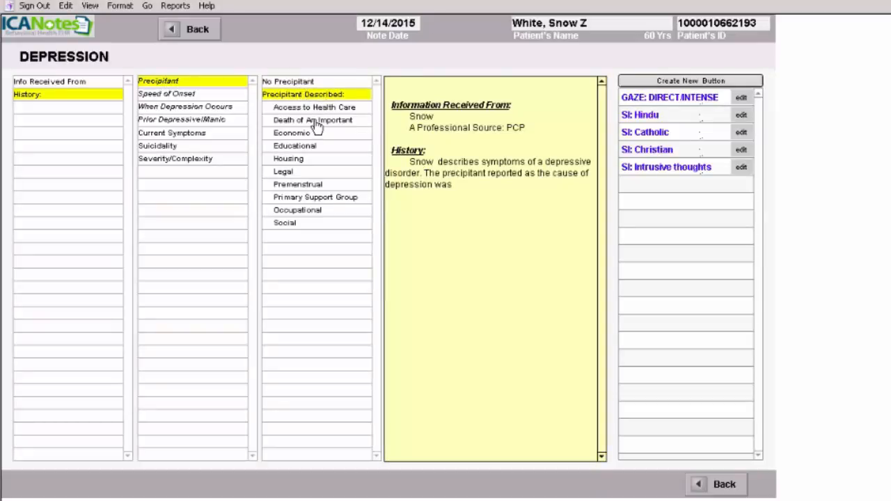
left_click(314, 123)
left_click(478, 217)
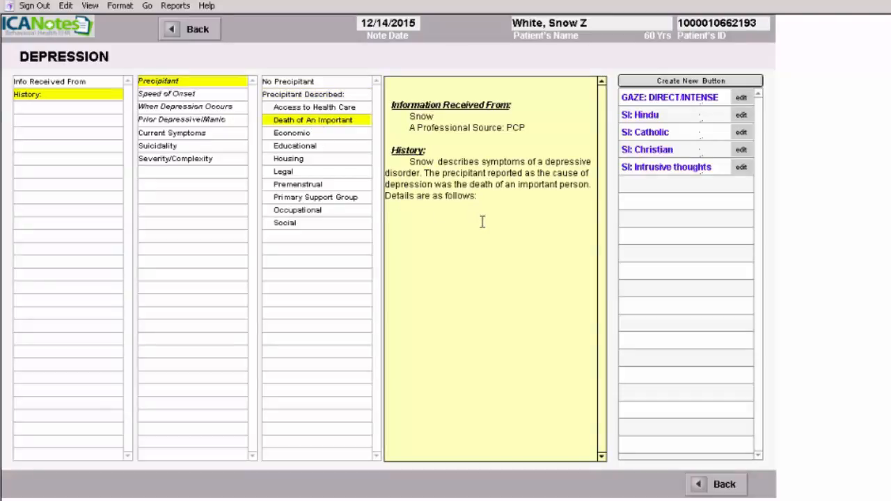
type("\"Twin sis")
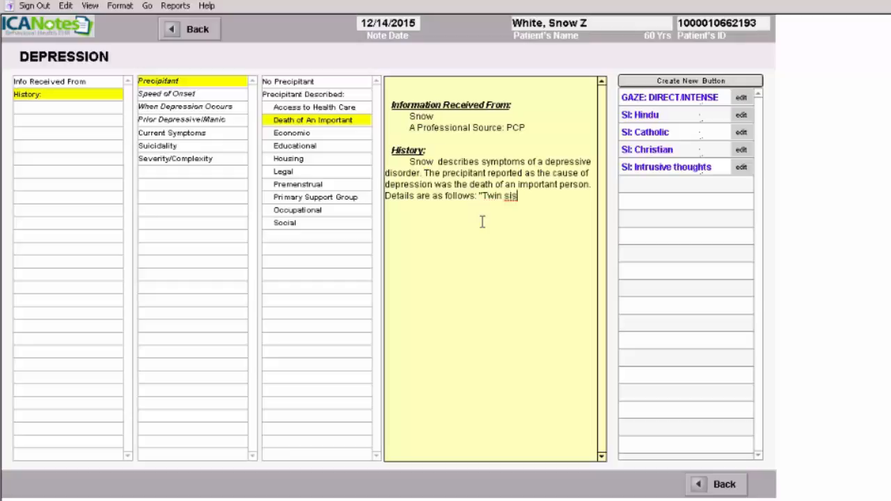
type("ter committed suicide.")
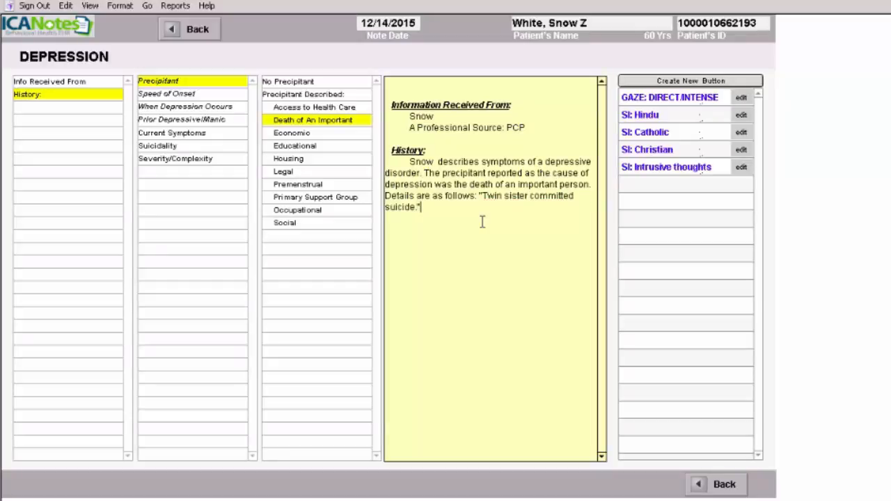
Step: Record the speed of onset as rapid over days, and the depression as episodic, occurring daily and lasting for hours
left_click(175, 97)
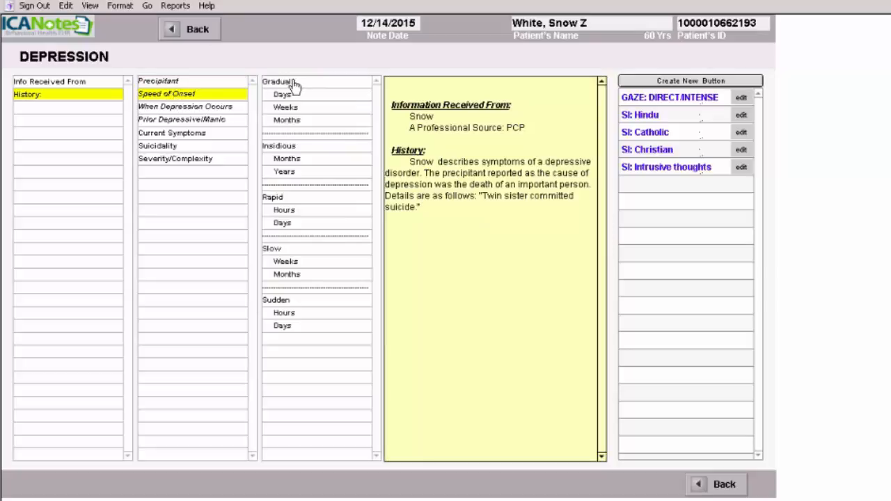
left_click(292, 198)
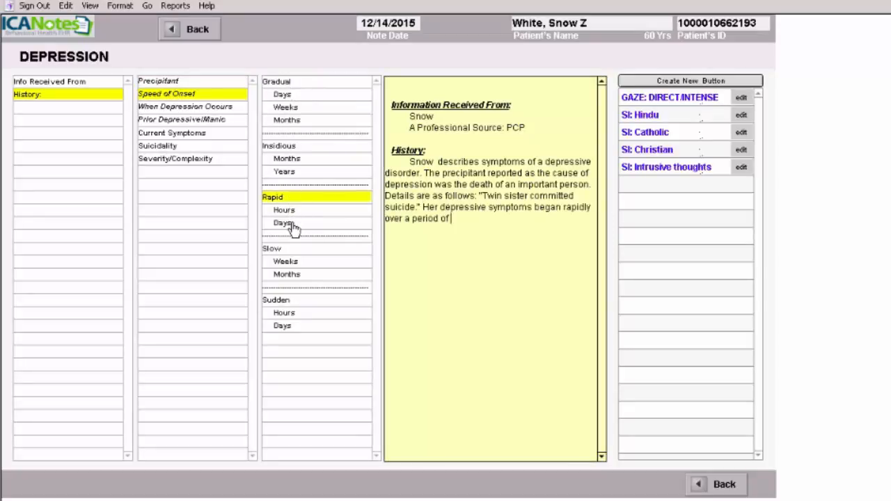
left_click(293, 224)
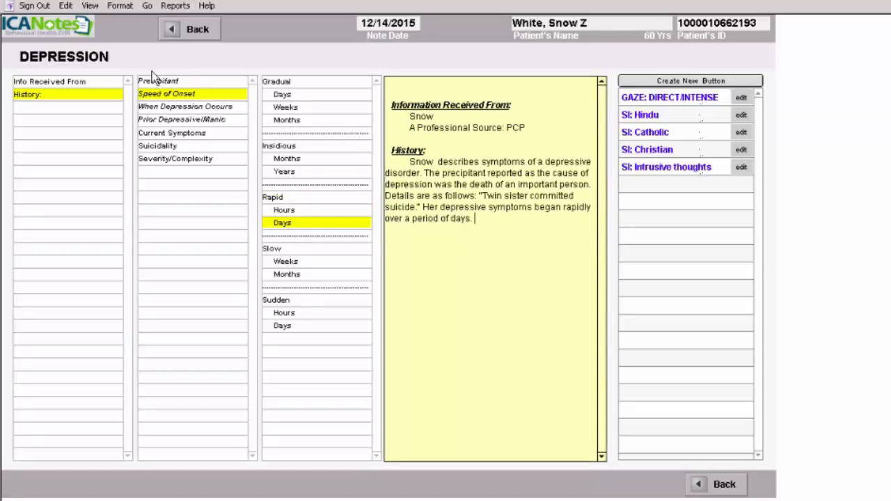
left_click(158, 110)
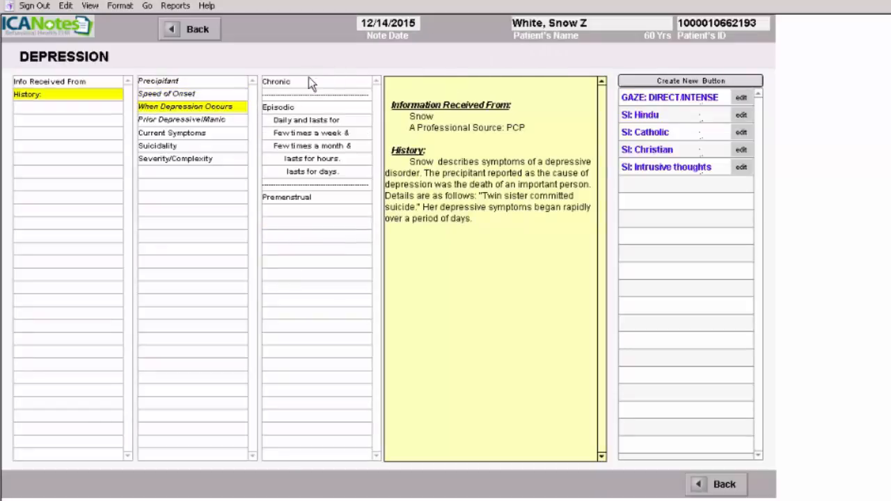
left_click(289, 109)
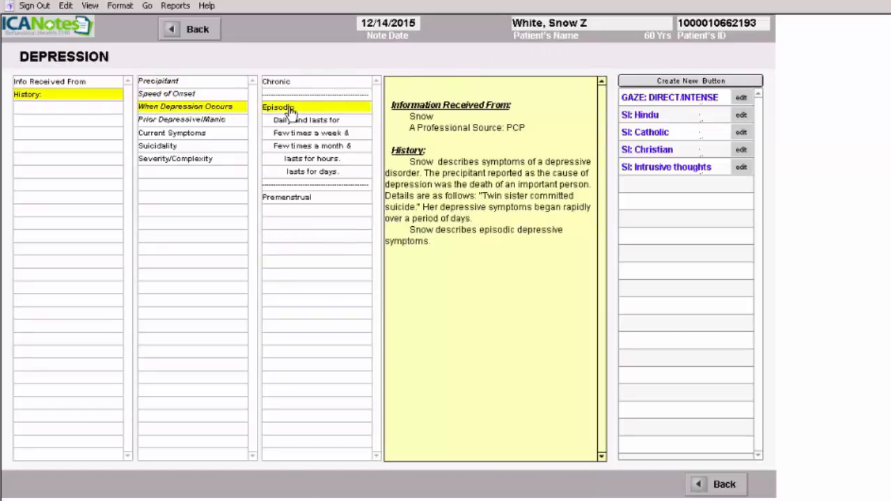
left_click(319, 123)
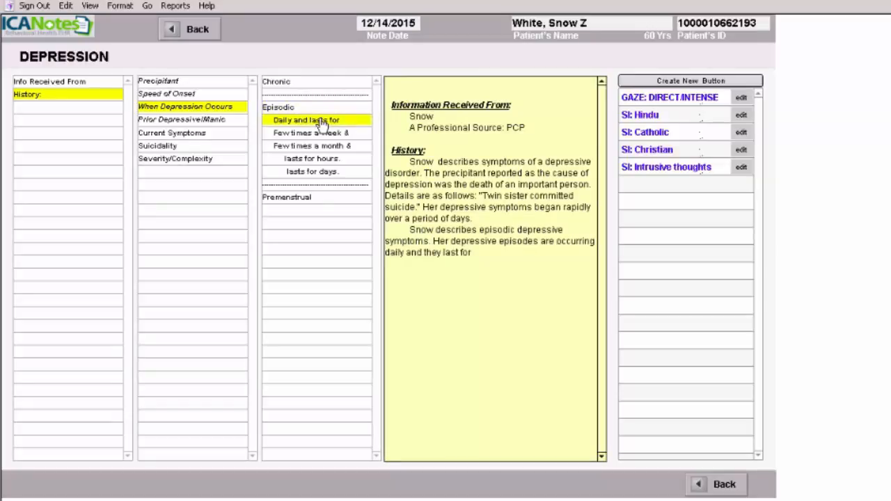
left_click(331, 161)
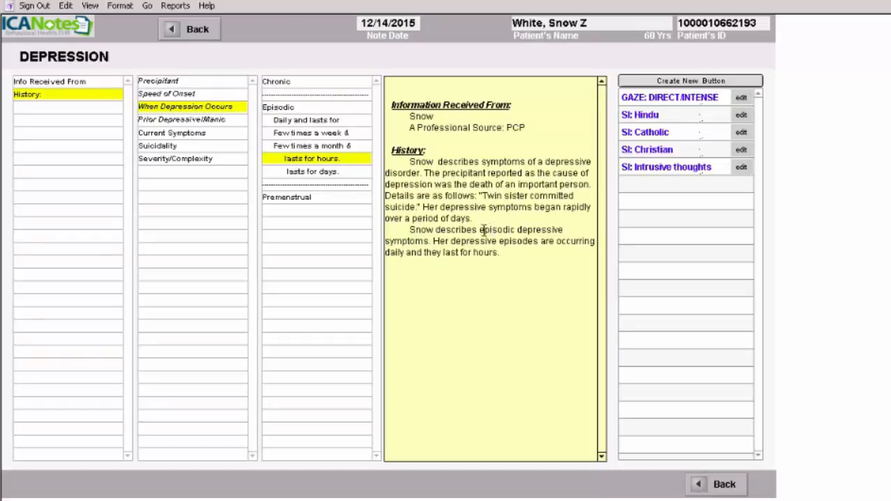
Step: Record no prior depressive episodes and no prior manic episodes in the depression history
left_click(175, 121)
left_click(289, 82)
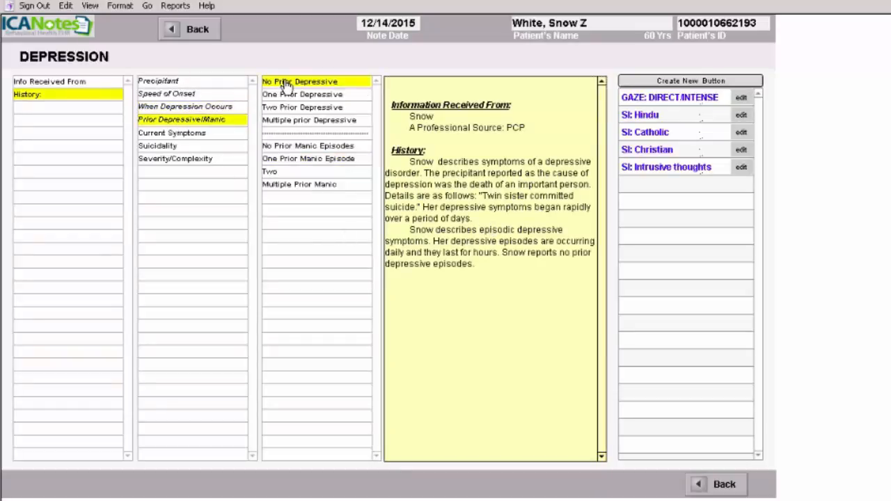
left_click(288, 146)
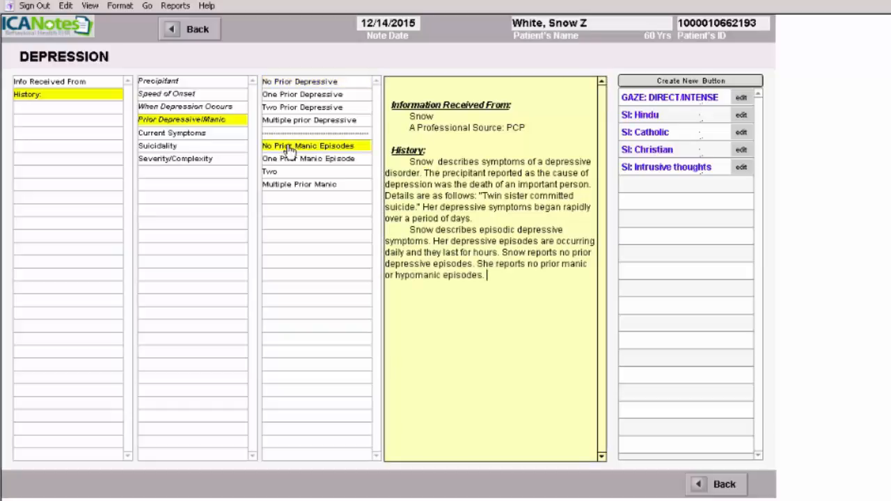
Step: Add the current symptoms anergia, anhedonia, crying spells, guilt with the quote "I should have known..", sadness and worthlessness
left_click(173, 135)
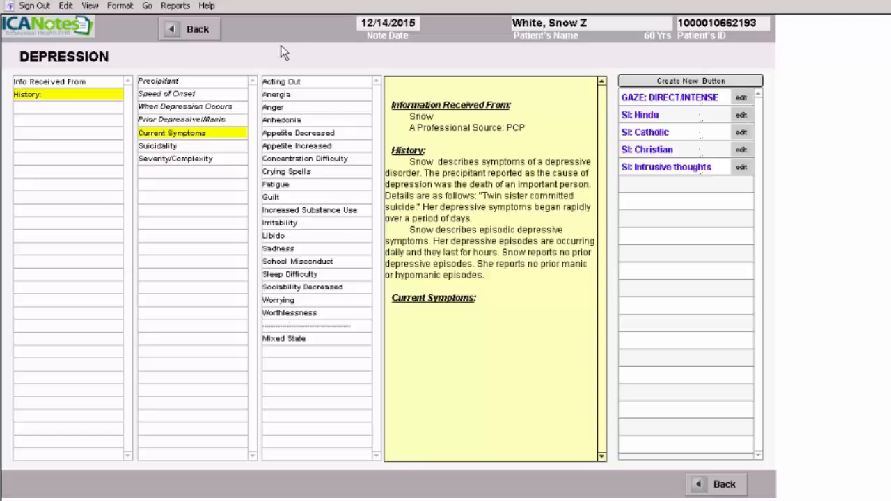
left_click(281, 94)
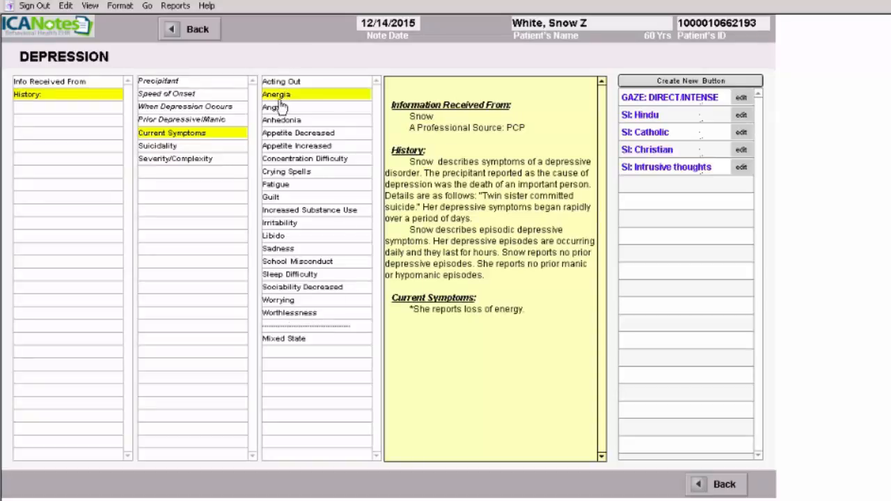
left_click(282, 121)
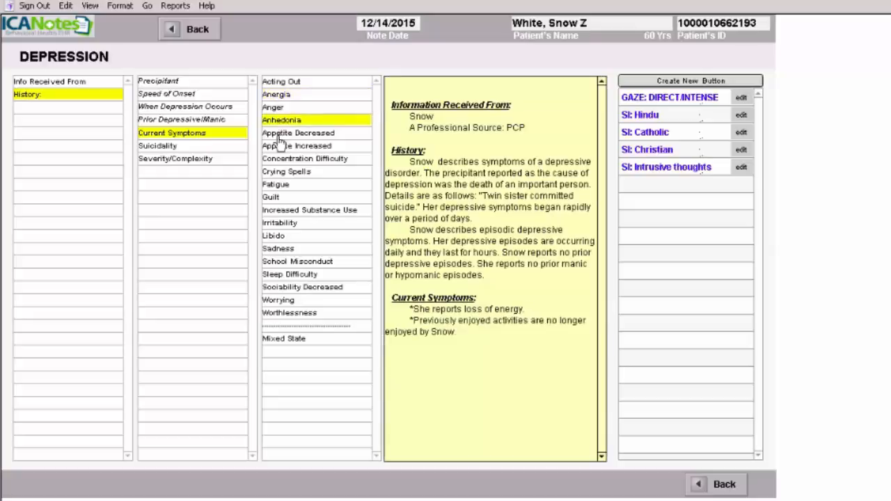
left_click(280, 174)
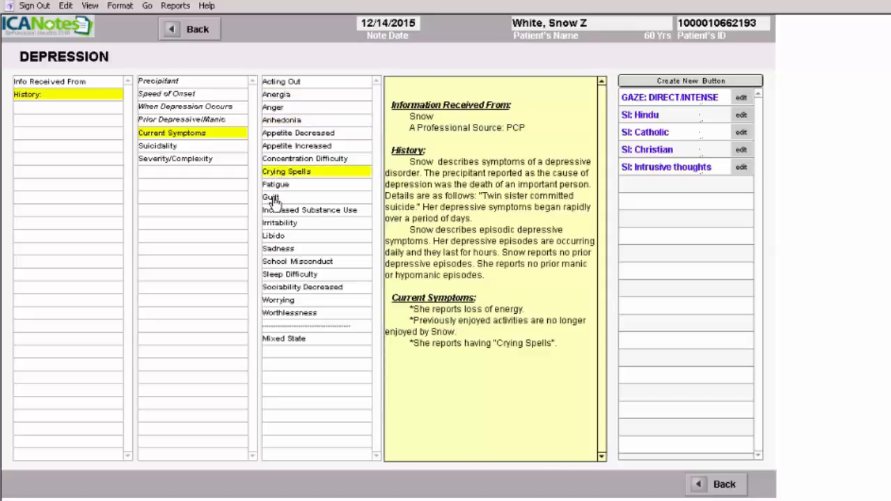
left_click(281, 198)
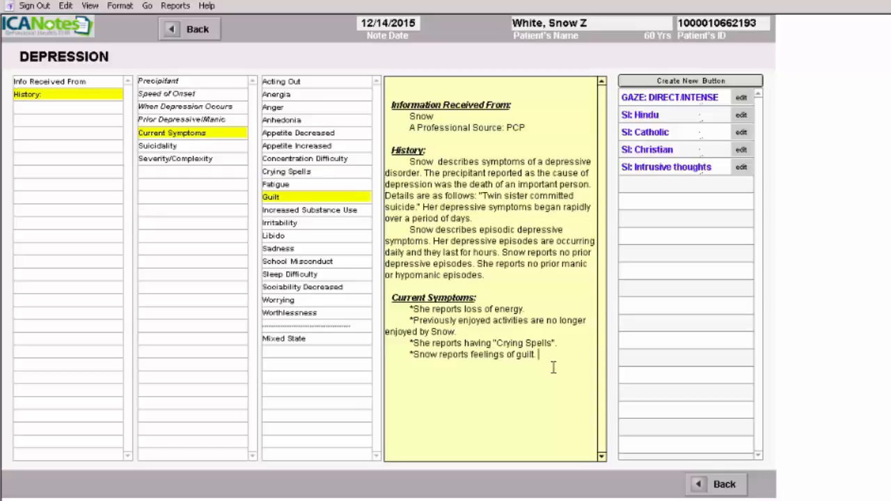
type("\"I should have known..")
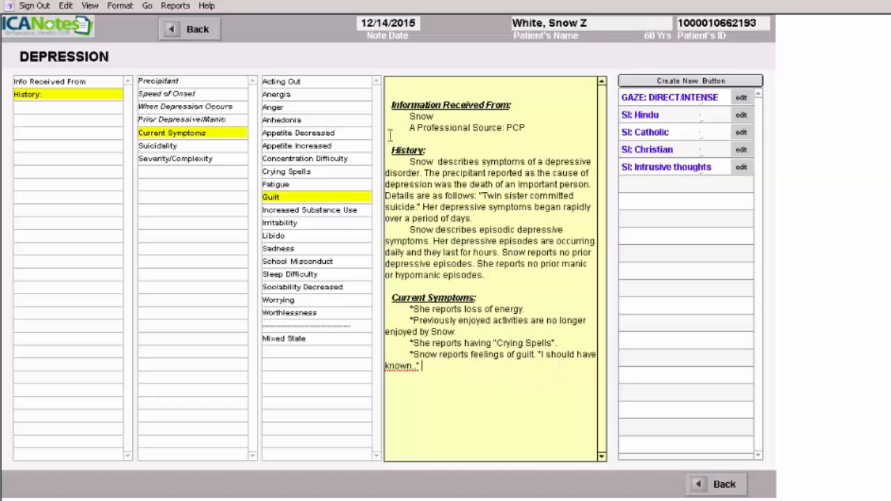
left_click(278, 249)
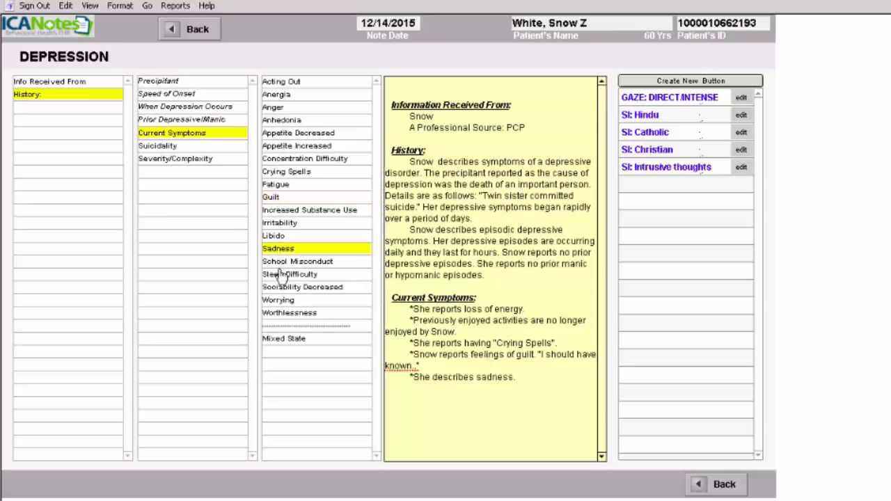
left_click(283, 313)
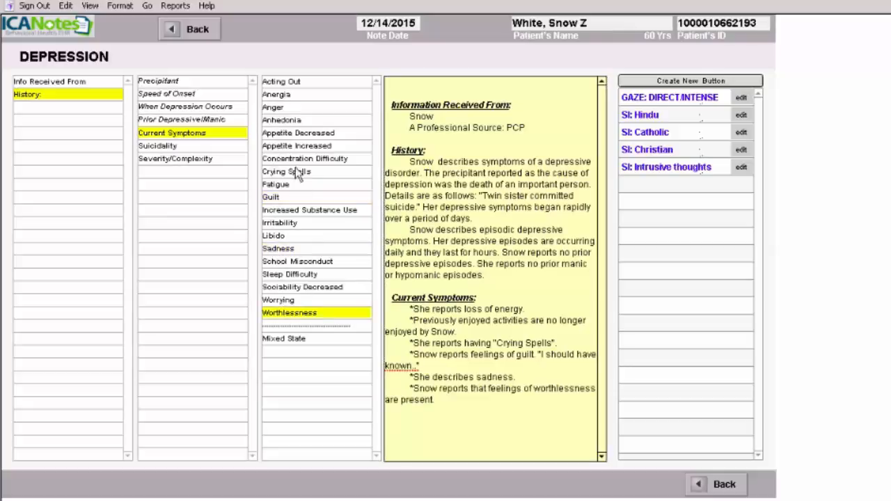
Step: Add a Suicidality section to the depression history and record the patient as not suicidal
left_click(155, 147)
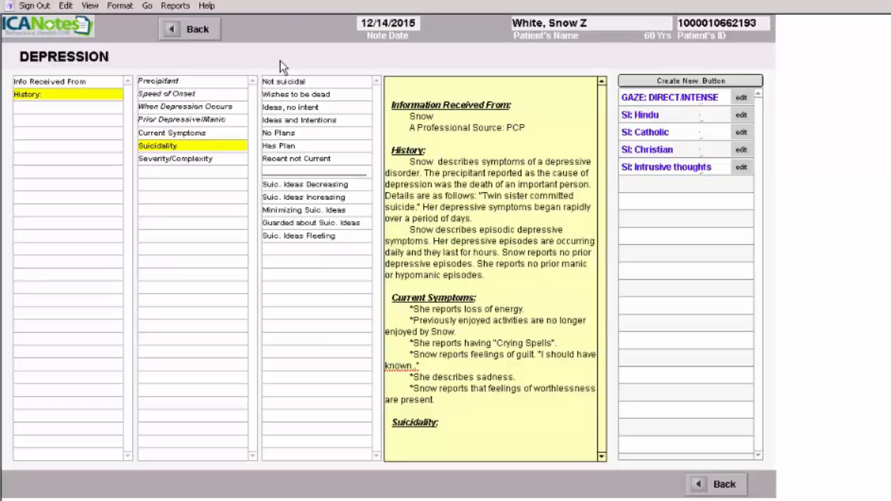
left_click(284, 83)
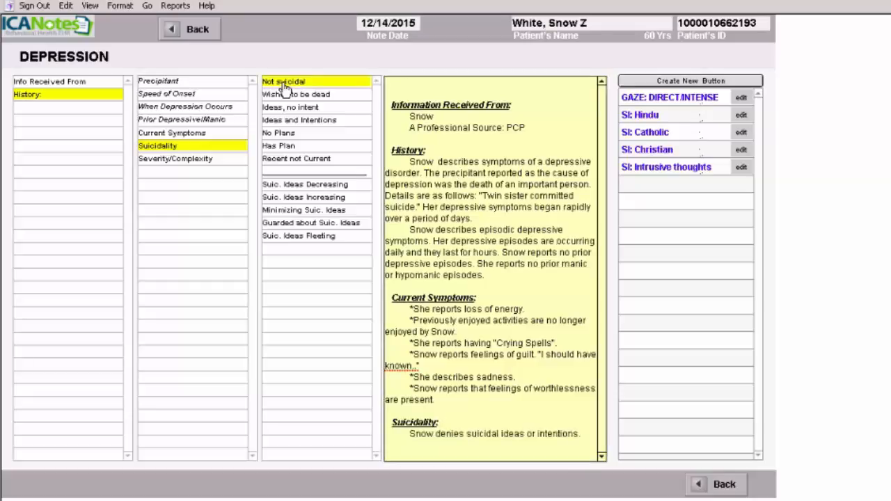
Step: Add a Severity/Complexity section rating the depression as moderate, and return to the History of Present Illness page
left_click(155, 160)
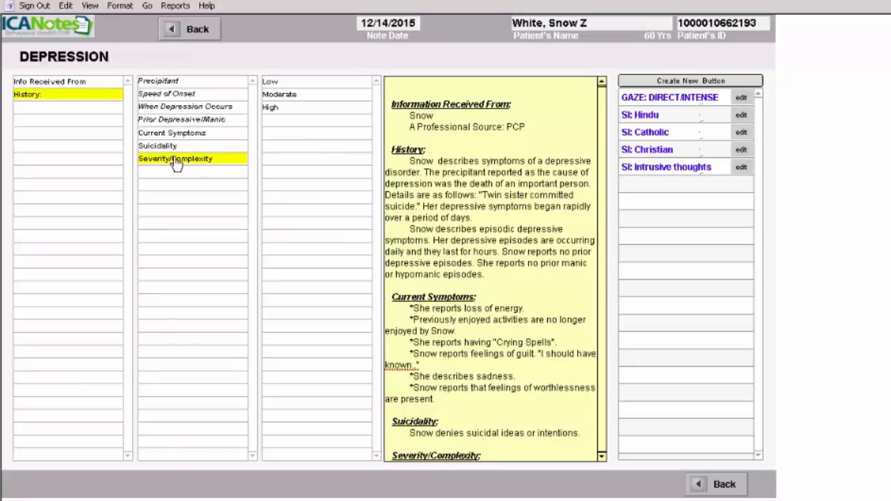
left_click(289, 99)
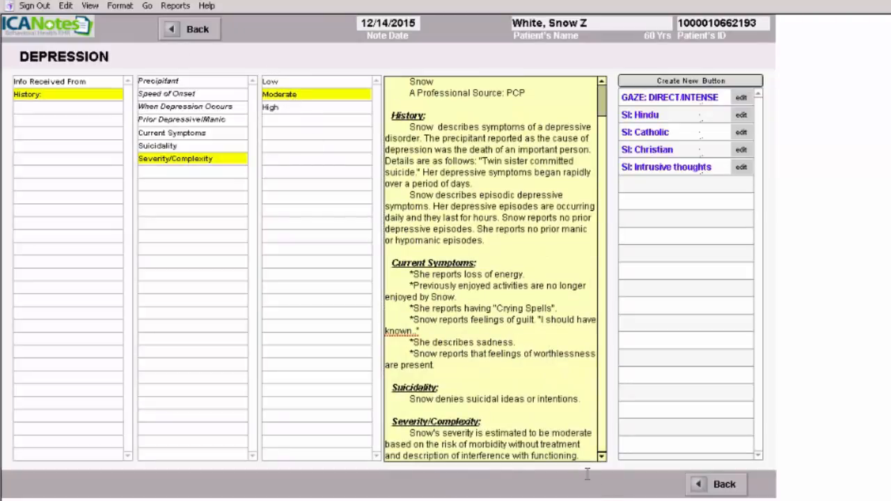
left_click(197, 30)
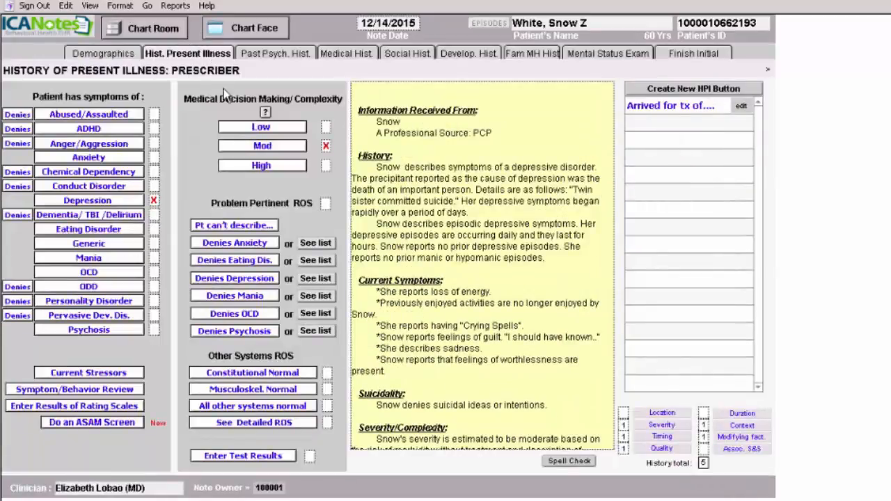
Step: Review the compiled history of present illness narrative from the information source through the severity statement
left_click(595, 121)
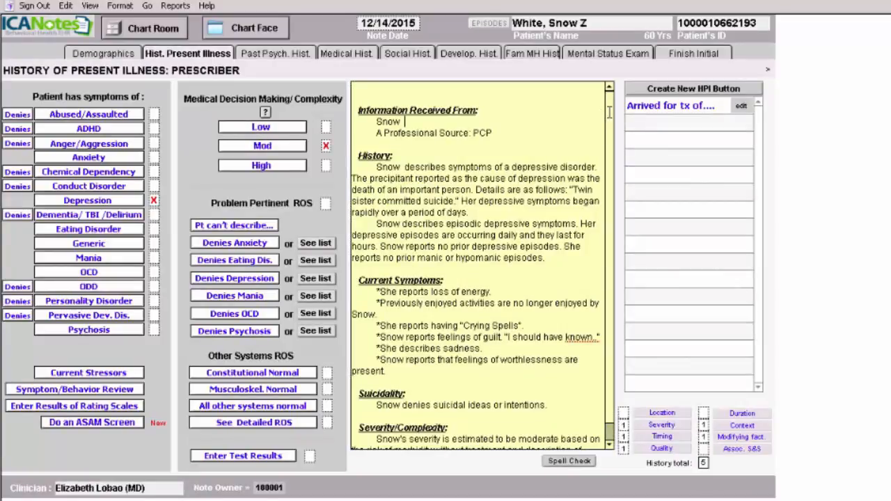
scroll(610, 207, "down", 1)
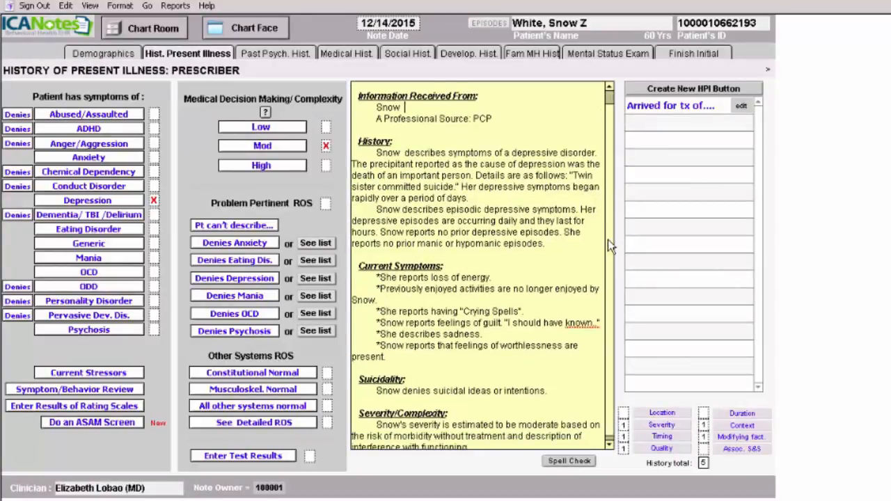
scroll(609, 181, "up", 1)
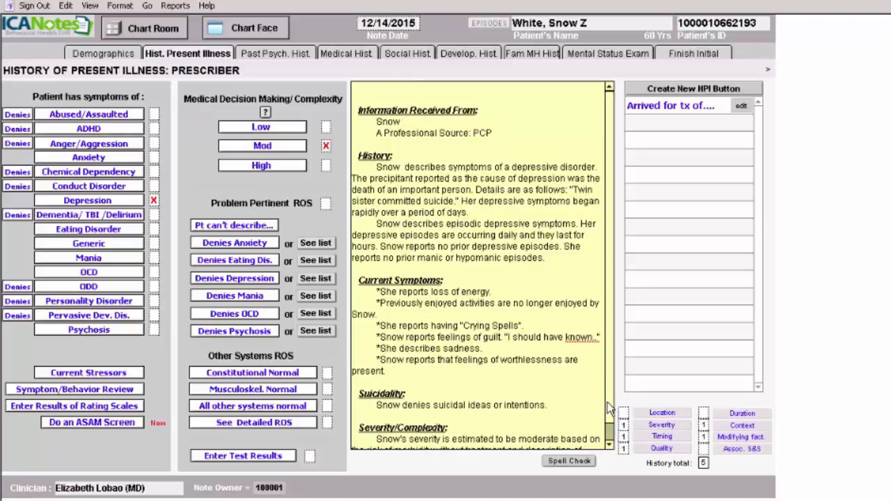
scroll(610, 418, "down", 1)
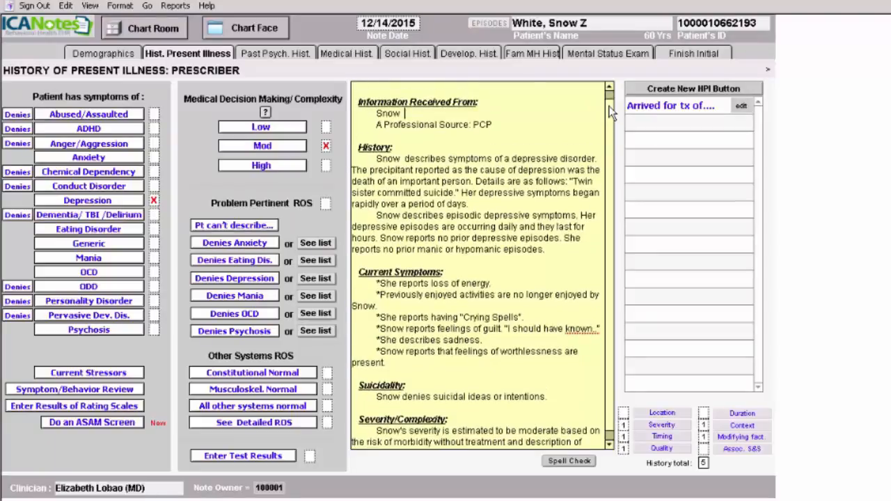
scroll(610, 134, "up", 1)
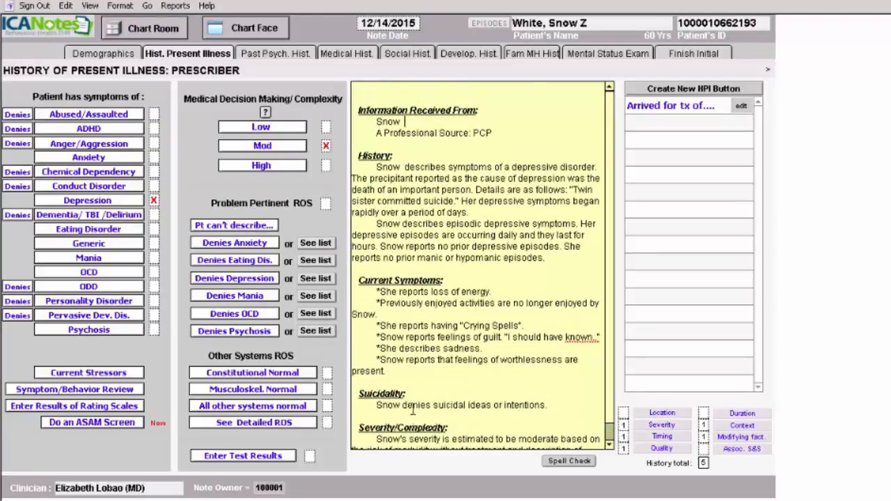